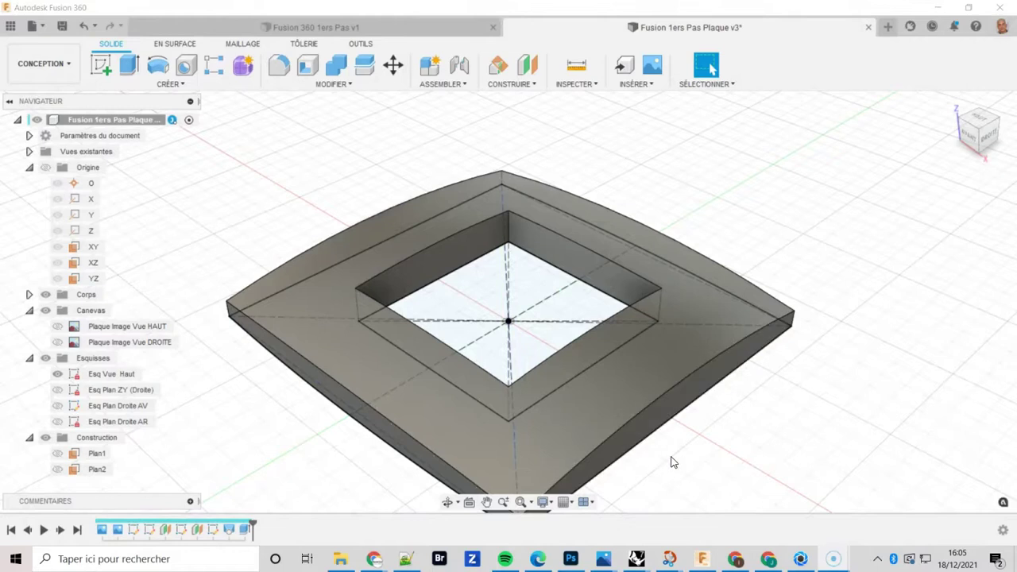
- Start a fillet and select two outer edges of the plate's rim
middle_drag(672, 463, 586, 411)
mouse_move(645, 449)
shift+middle_down()
mouse_move(665, 379)
mouse_move(515, 236)
mouse_move(664, 334)
mouse_move(742, 318)
mouse_move(721, 376)
shift+middle_up()
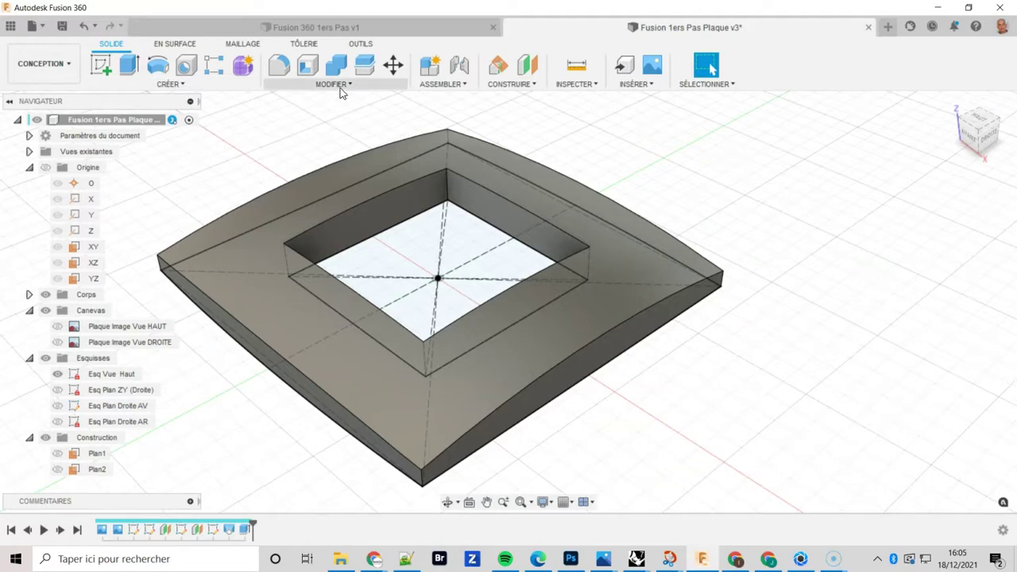
click(282, 68)
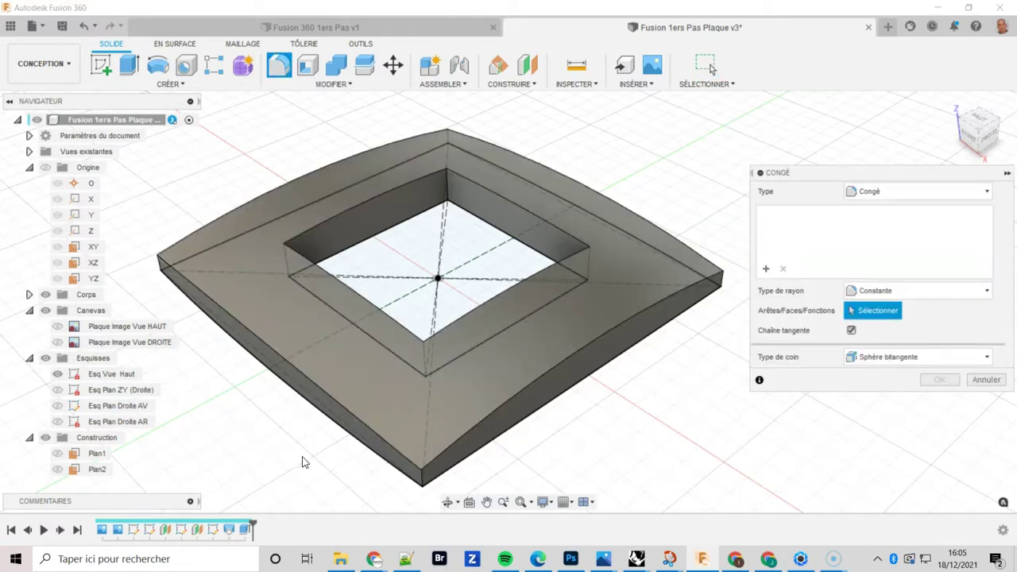
scroll(368, 437, up, 2)
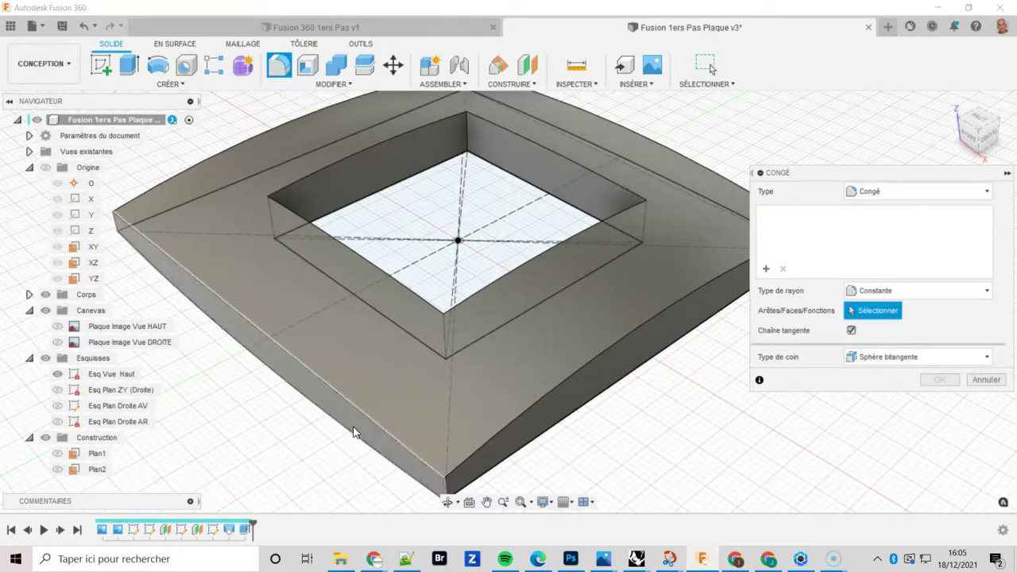
scroll(370, 418, up, 1)
scroll(375, 415, up, 1)
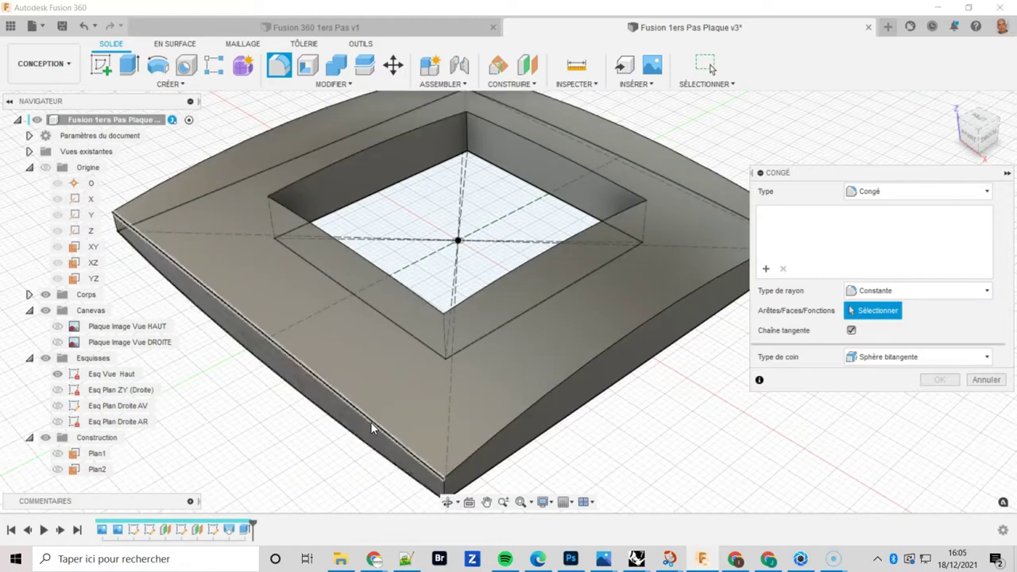
click(371, 420)
scroll(372, 421, down, 3)
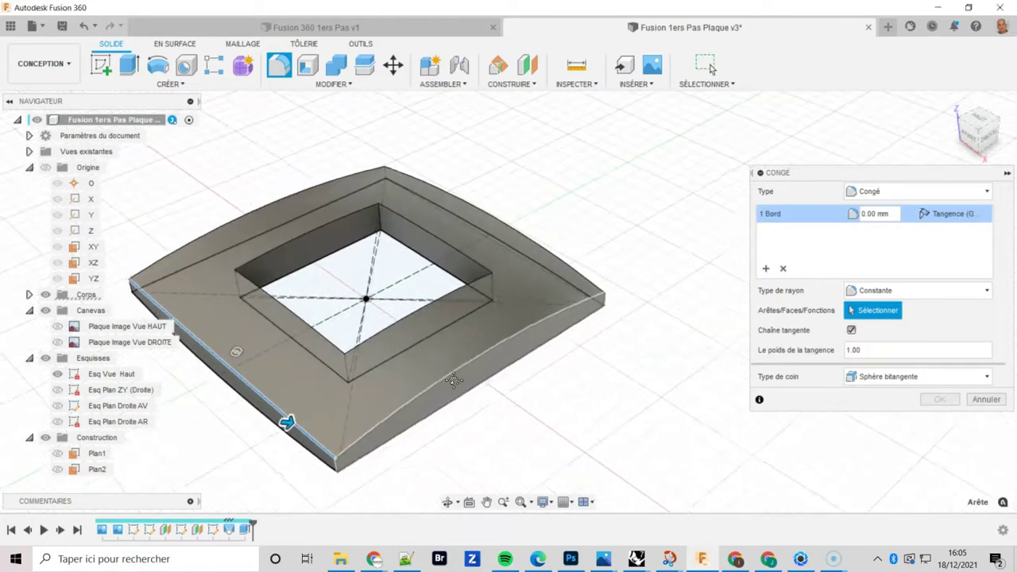
scroll(580, 278, up, 2)
click(581, 280)
mouse_move(601, 412)
middle_down()
mouse_move(645, 403)
mouse_move(607, 260)
middle_up()
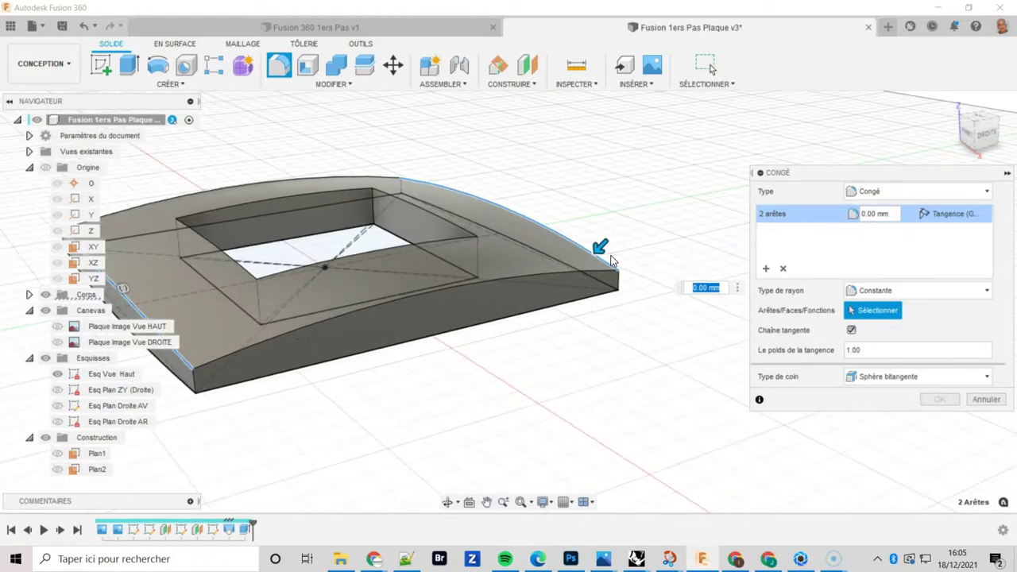
- Set the fillet radius to 5 mm and confirm it
drag(602, 248, 596, 250)
text(3.77)
key(Return)
drag(595, 252, 599, 248)
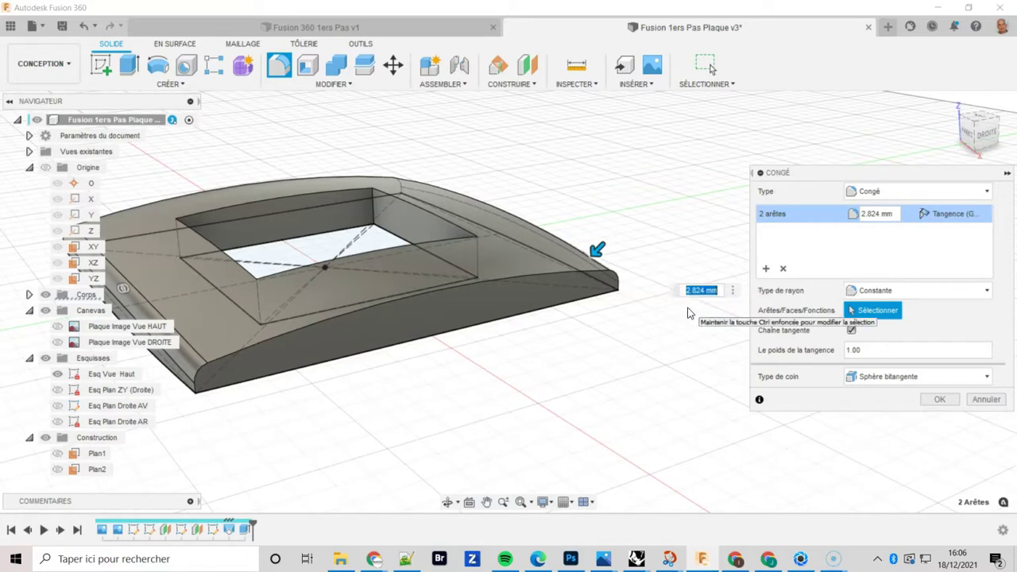
text(5)
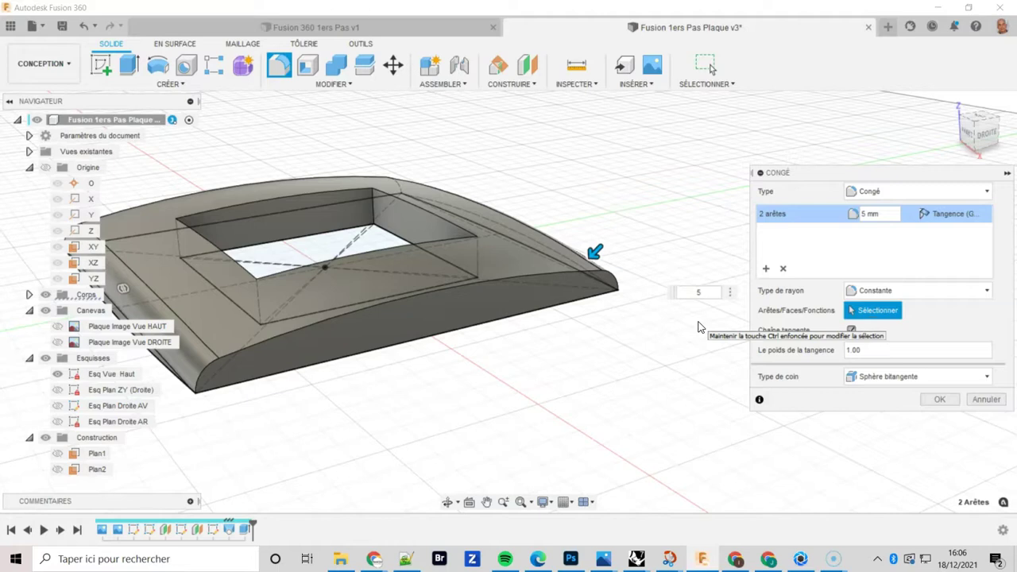
key(Return)
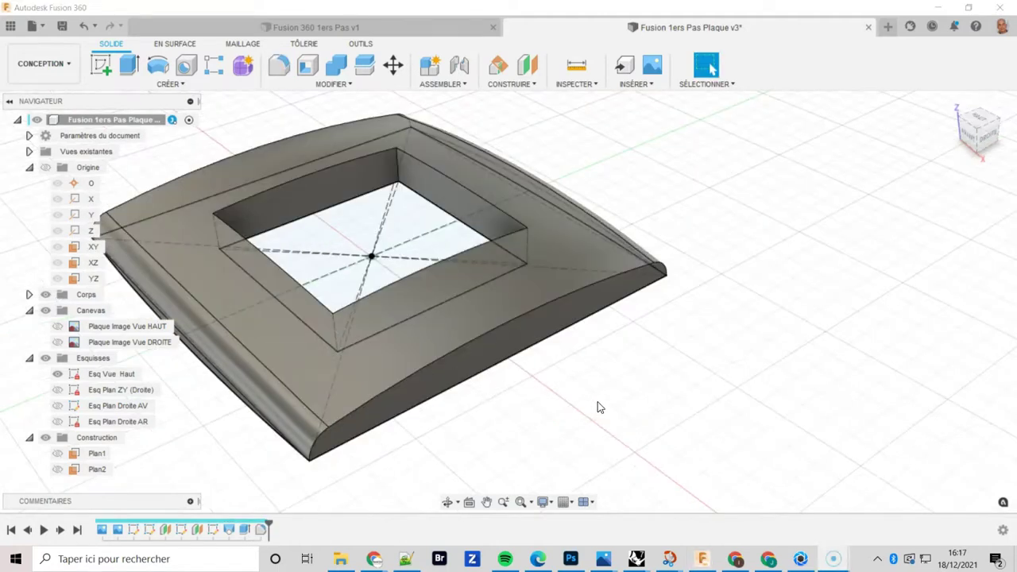
mouse_move(597, 402)
shift+middle_down()
mouse_move(617, 386)
mouse_move(633, 343)
shift+middle_up()
shift+middle_drag(699, 323, 688, 363)
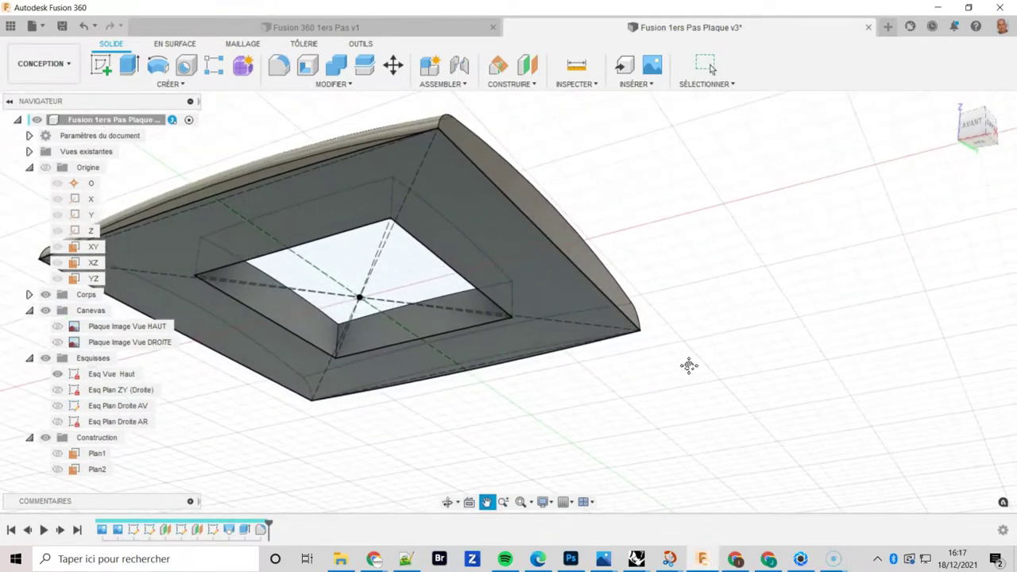
- Shell the plate inward to 1.2 mm thickness, removing its large flat face
click(315, 71)
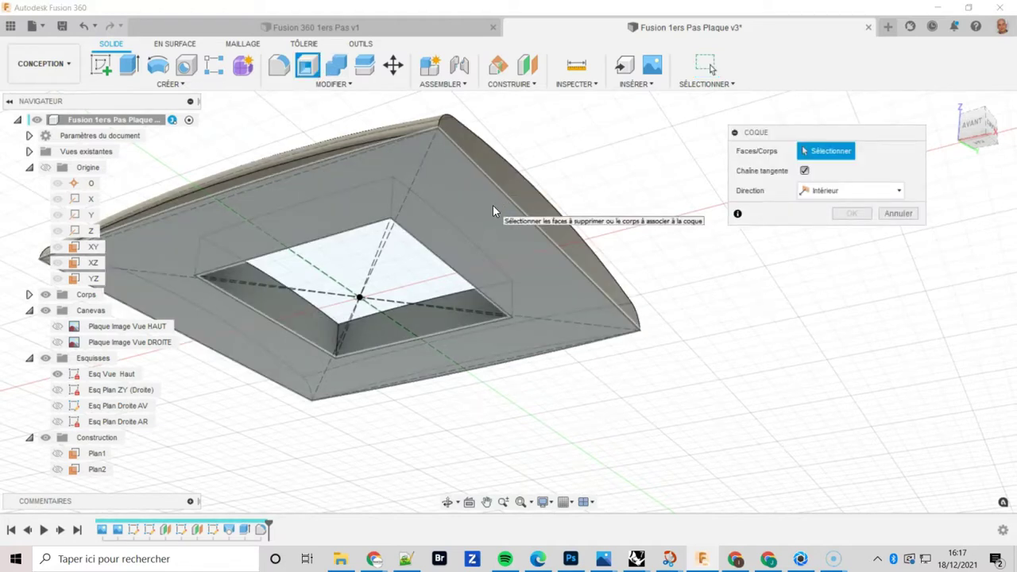
click(492, 211)
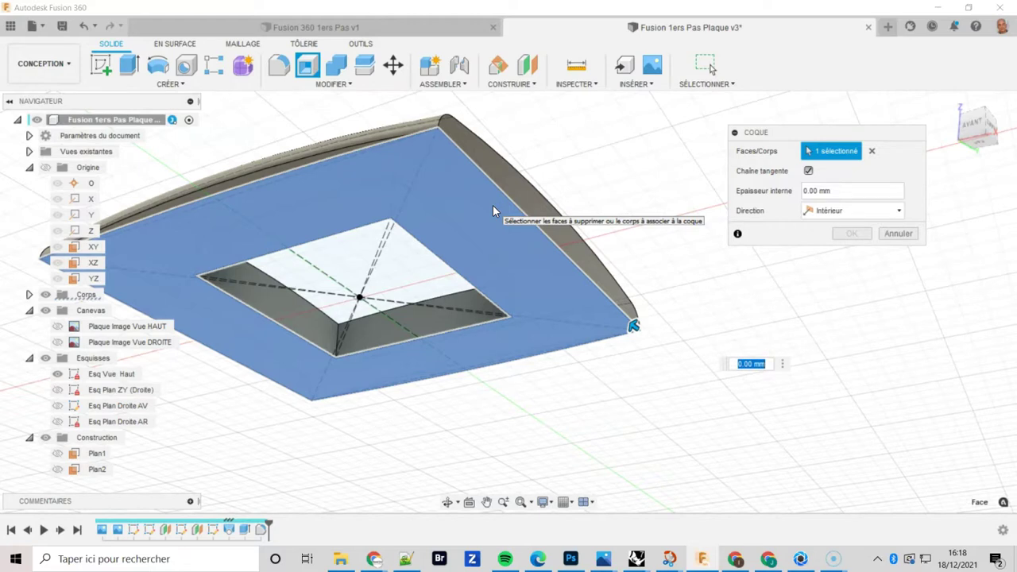
click(852, 186)
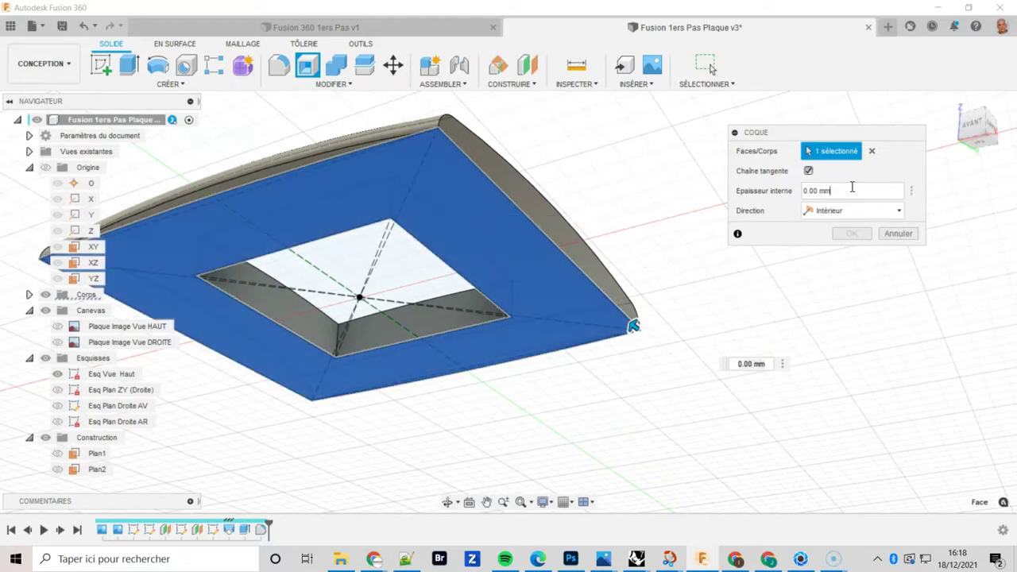
drag(851, 188, 775, 202)
text(1.2)
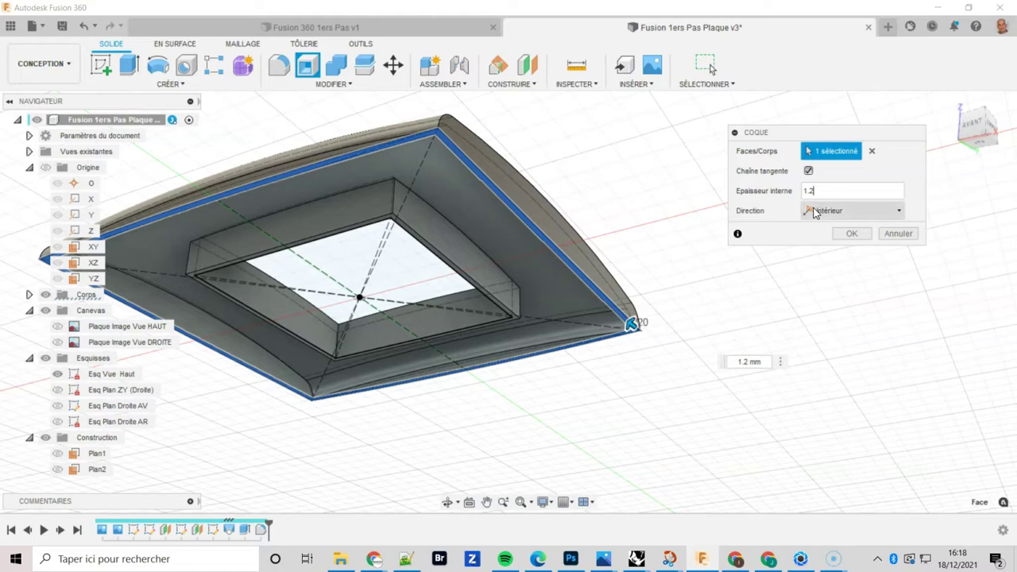
click(862, 235)
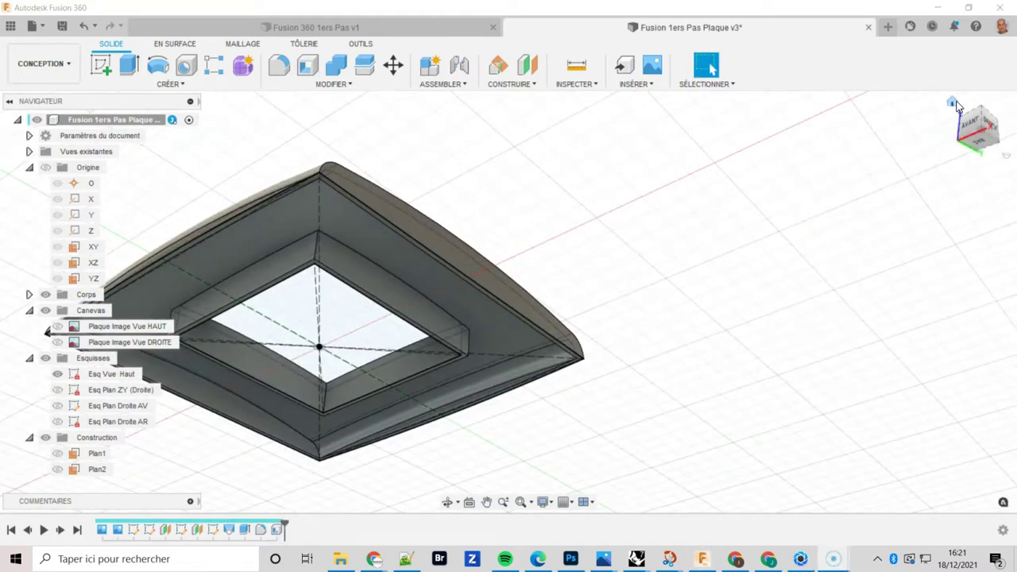
- In the browser's bodies folder, rename Corps1 to 'Plaque'
click(952, 102)
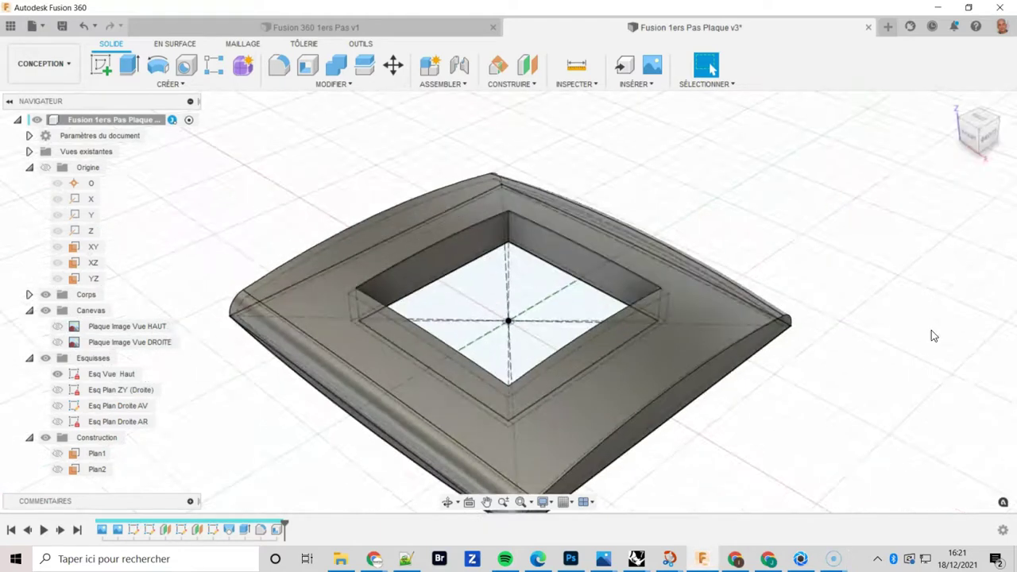
mouse_move(932, 340)
middle_down()
mouse_move(936, 379)
mouse_move(856, 339)
middle_up()
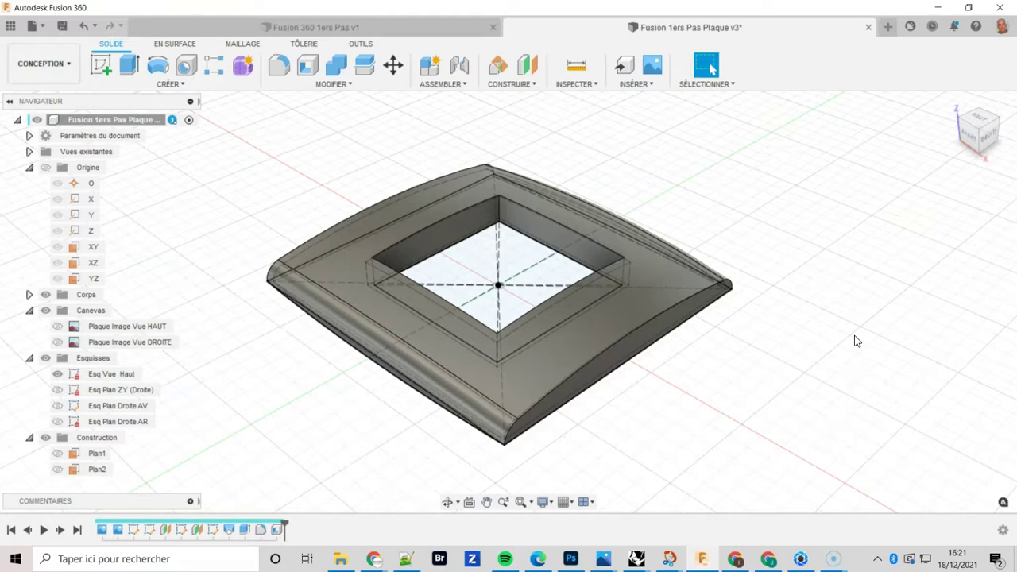
click(29, 295)
click(100, 311)
double_click(104, 310)
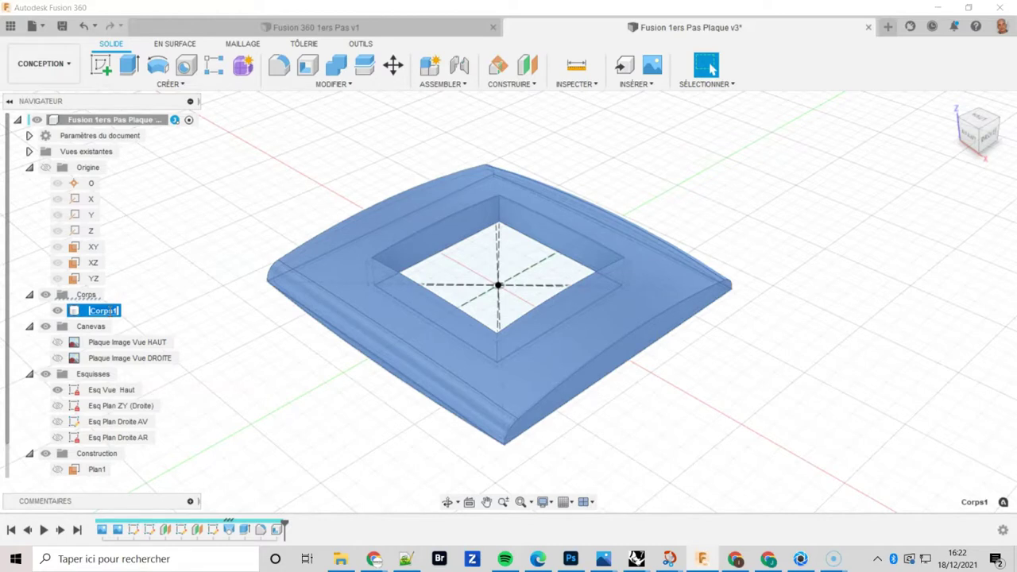
text(Plaque)
click(132, 323)
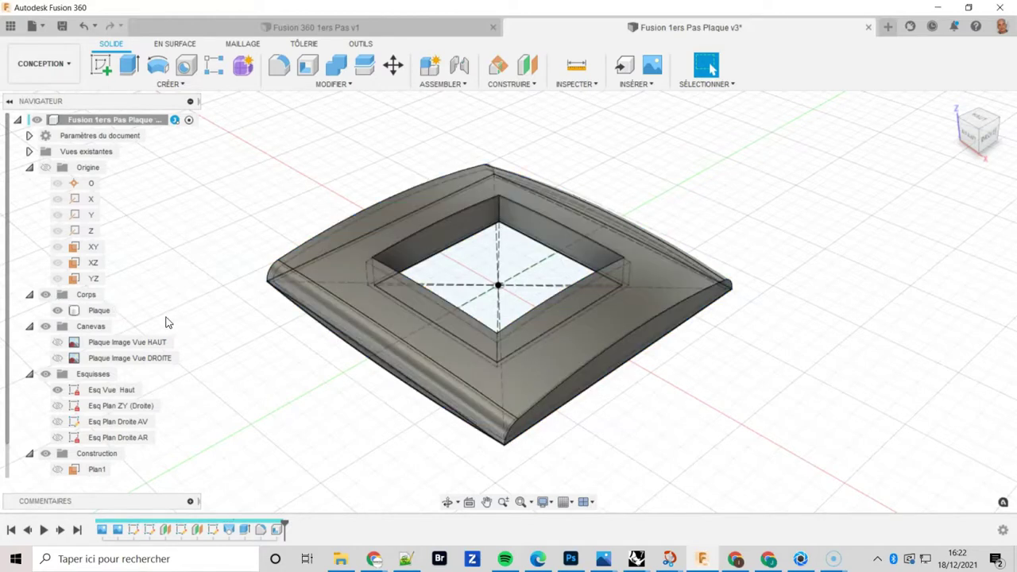
- Search the appearance library for 'plas' and drag ABS (blanc) onto the Plaque body
right_click(99, 309)
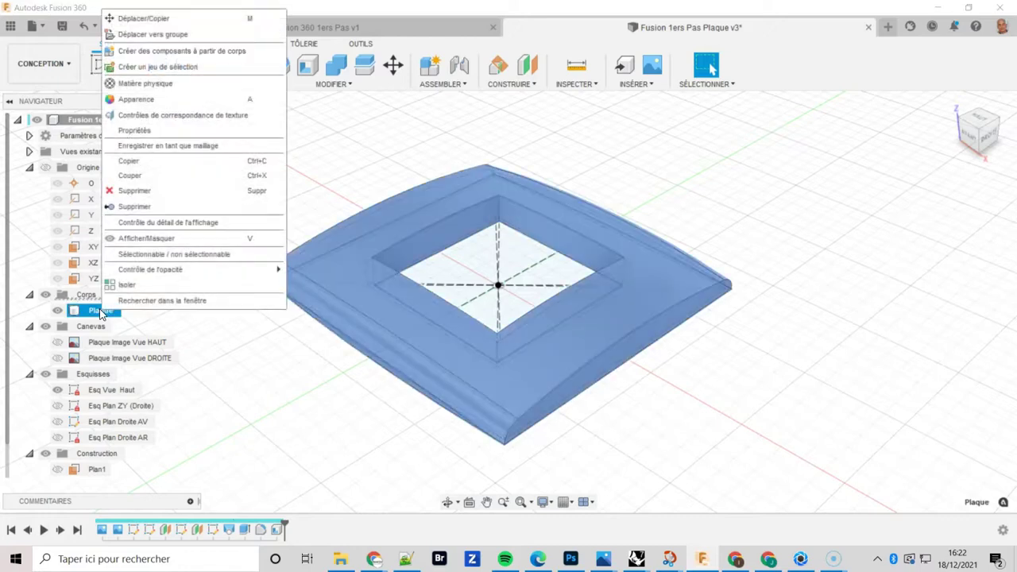
click(153, 97)
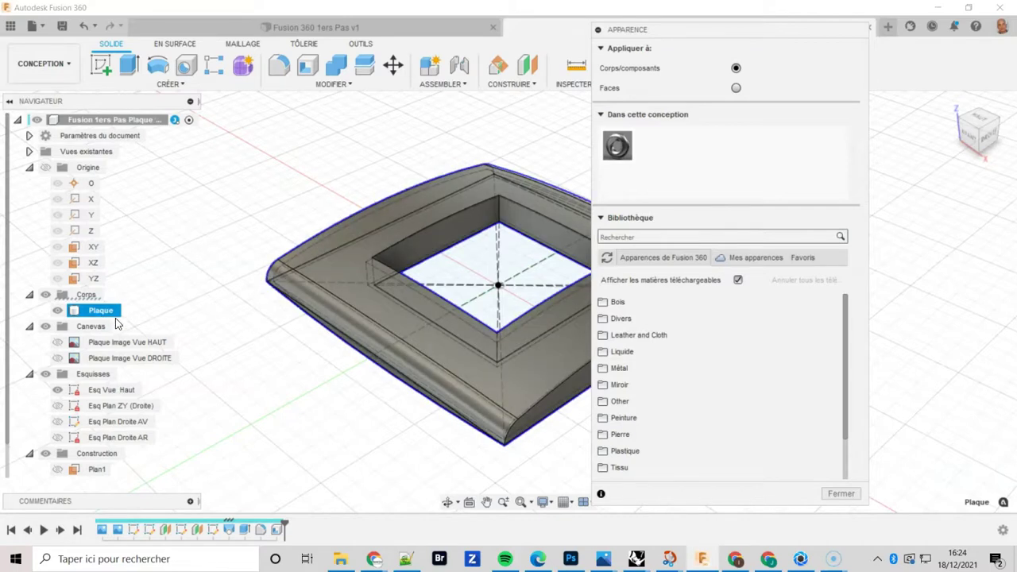
click(655, 236)
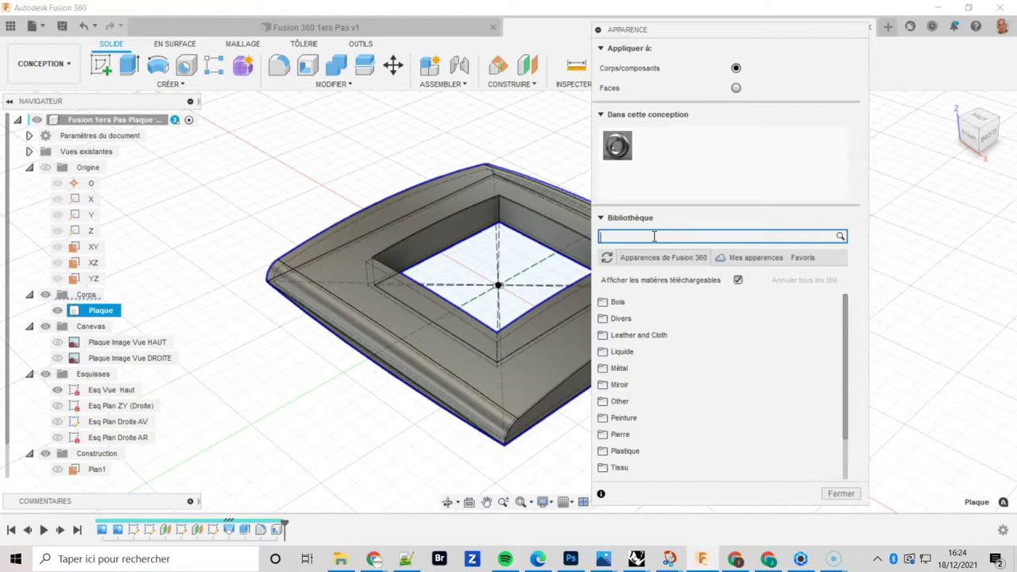
text(pla)
text(s)
mouse_move(614, 307)
mouse_down()
mouse_move(646, 300)
mouse_move(354, 293)
mouse_up()
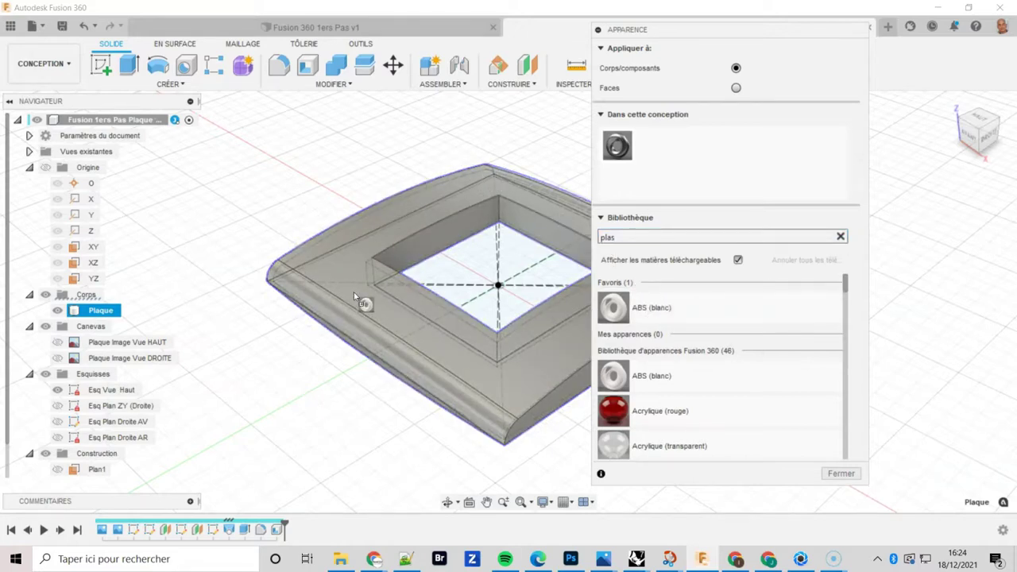
drag(354, 291, 354, 291)
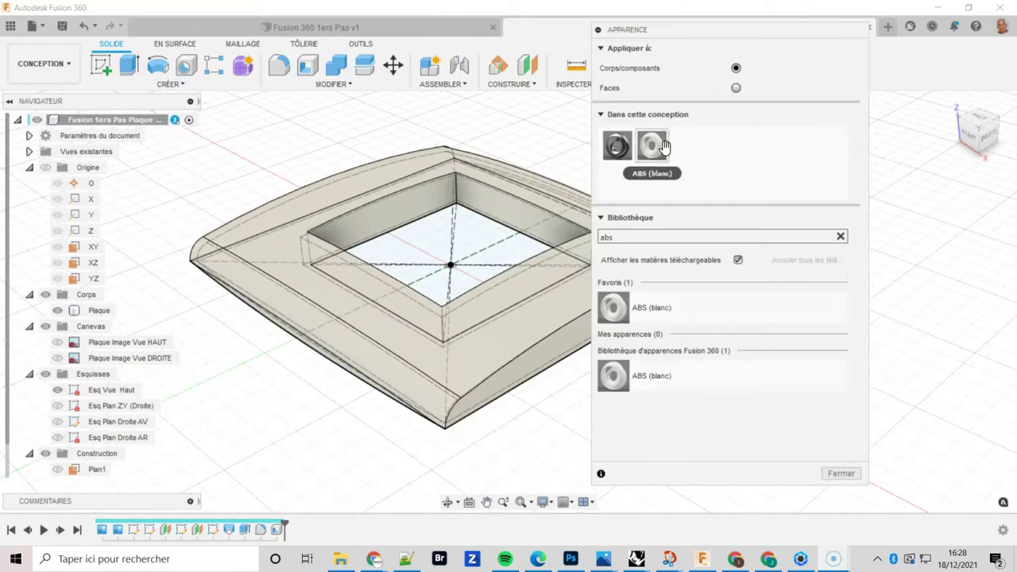
- Change the ABS appearance colour to PANTONE 15-1062 TPG Gold Fusion and close Appearance
double_click(655, 152)
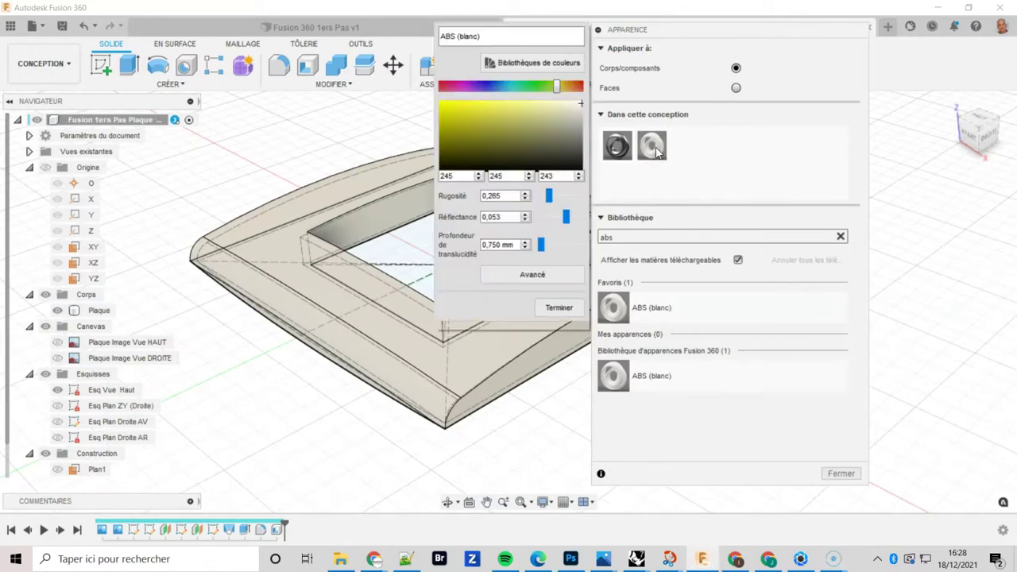
click(544, 68)
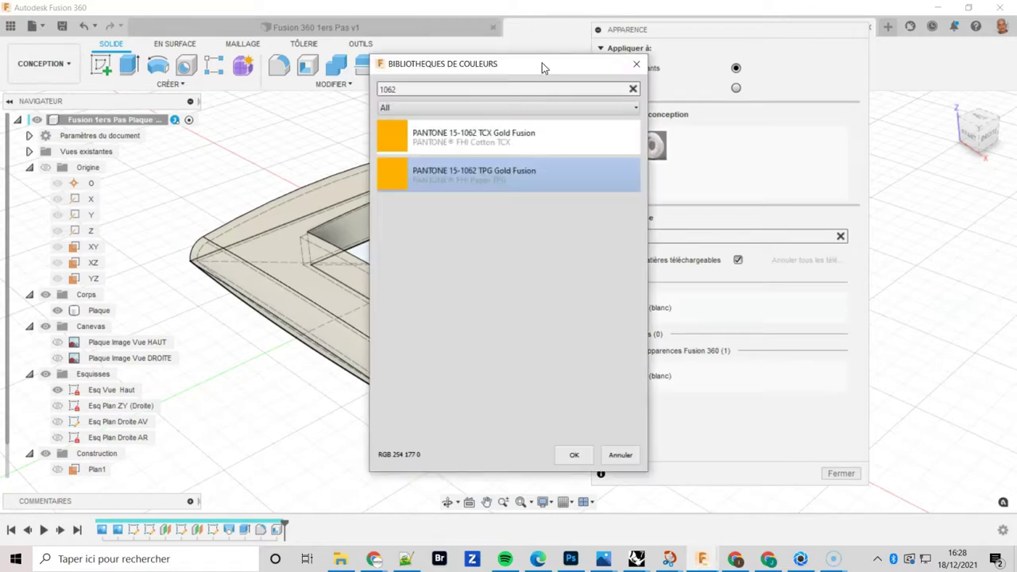
click(633, 88)
text(fusion)
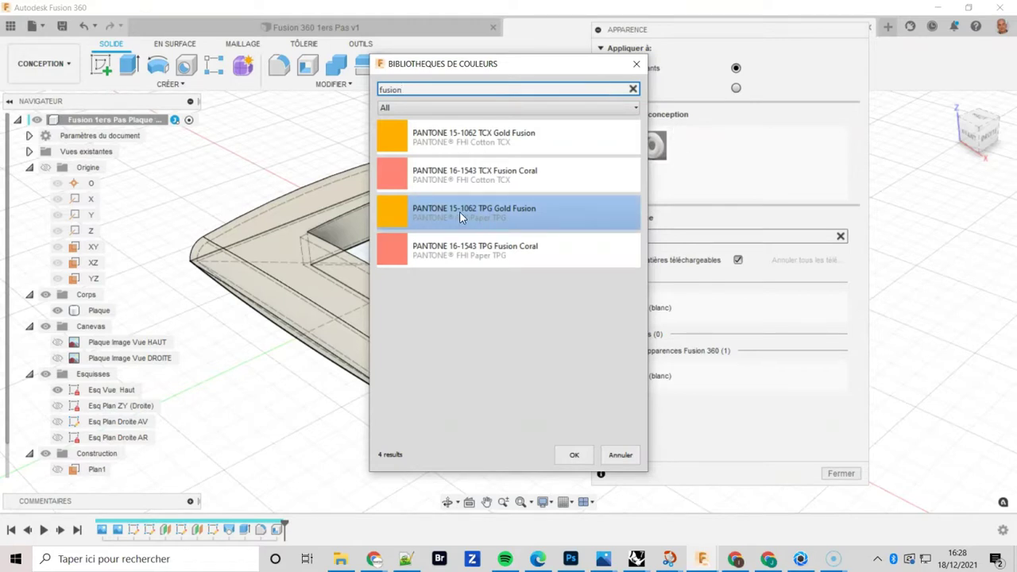
click(499, 222)
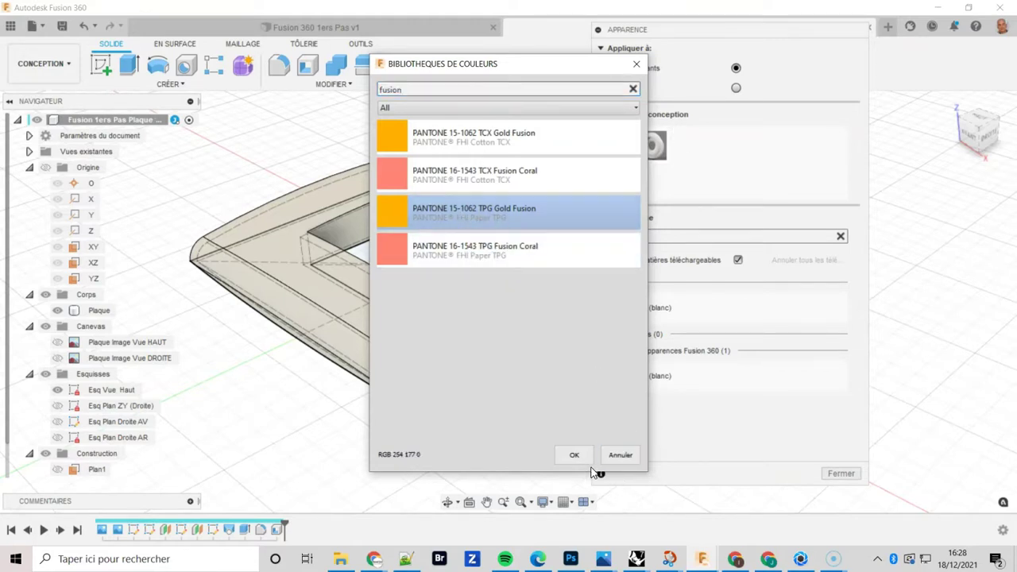
click(574, 455)
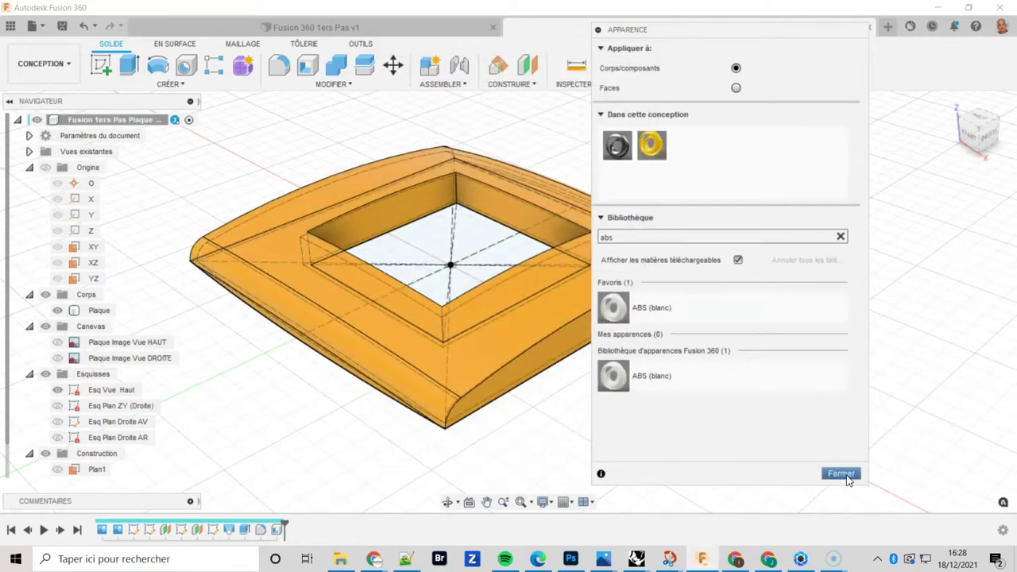
click(841, 473)
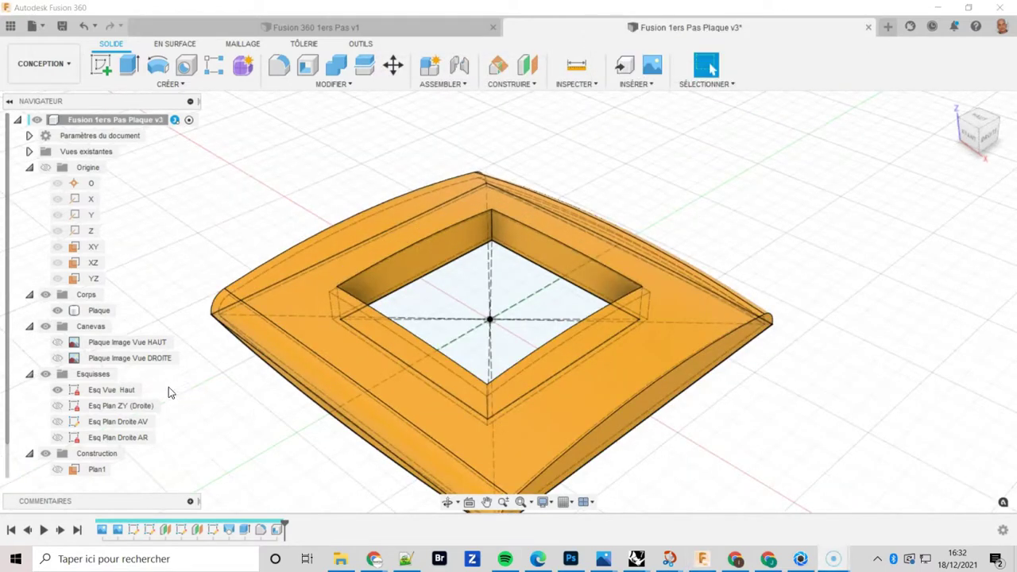
- Hide the Esquisses folder and switch the visual style to Ombré
click(48, 373)
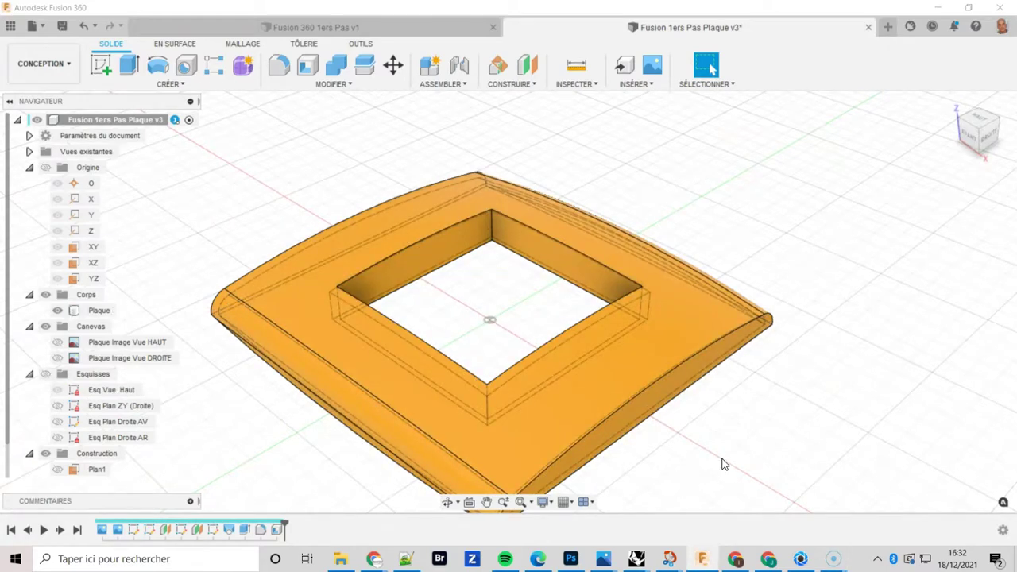
middle_drag(753, 452, 746, 426)
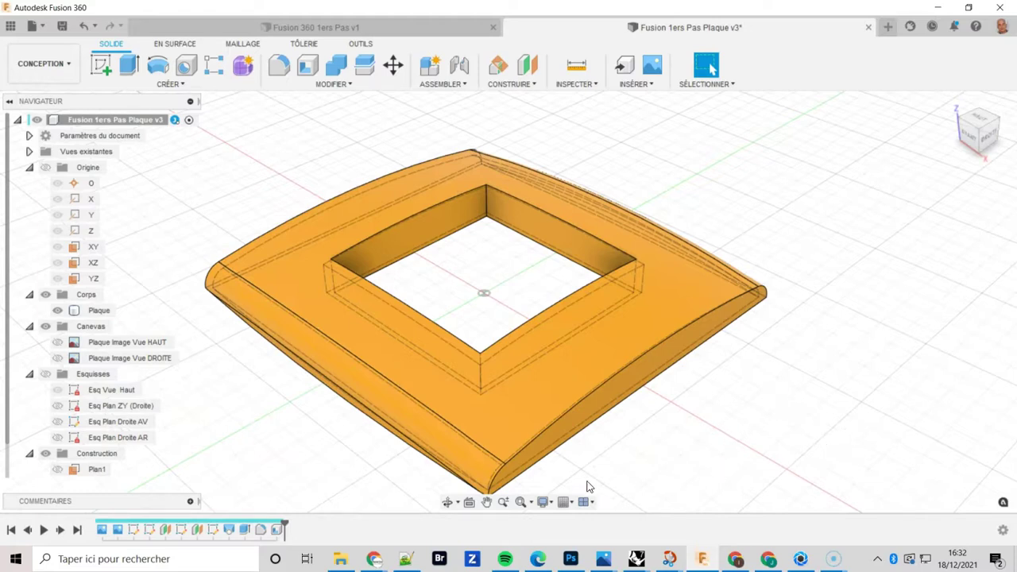
click(544, 502)
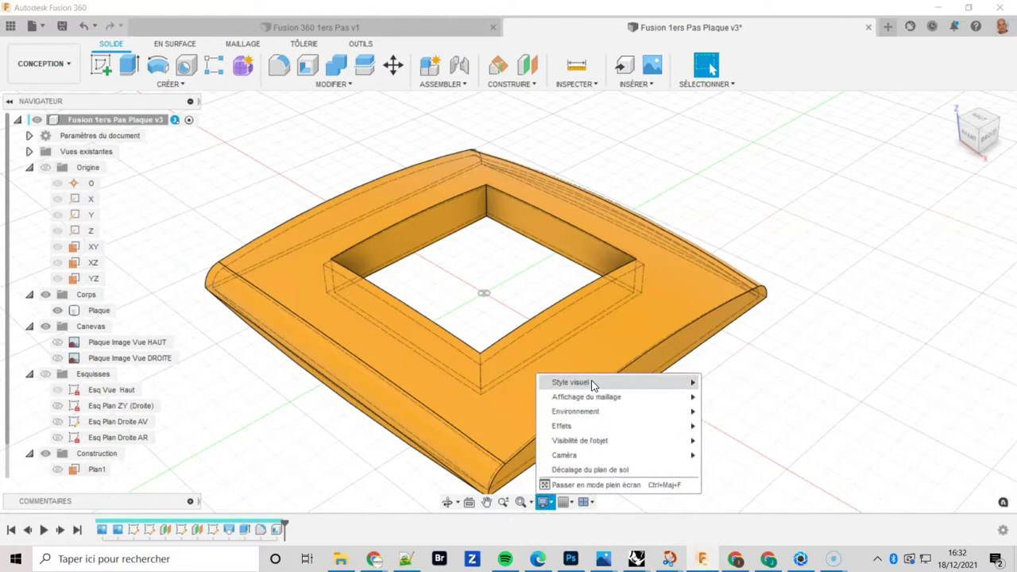
mouse_move(603, 382)
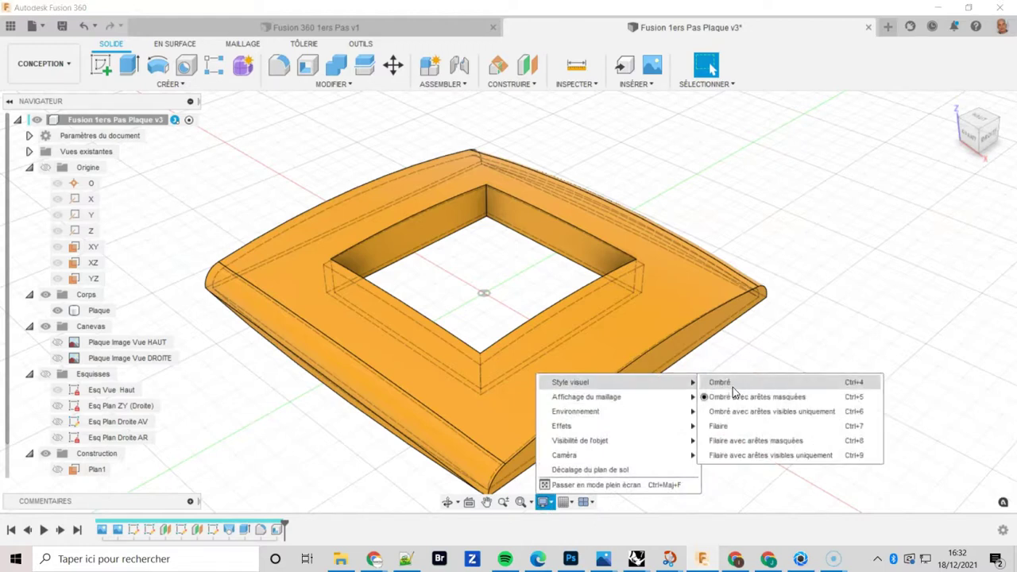
click(733, 387)
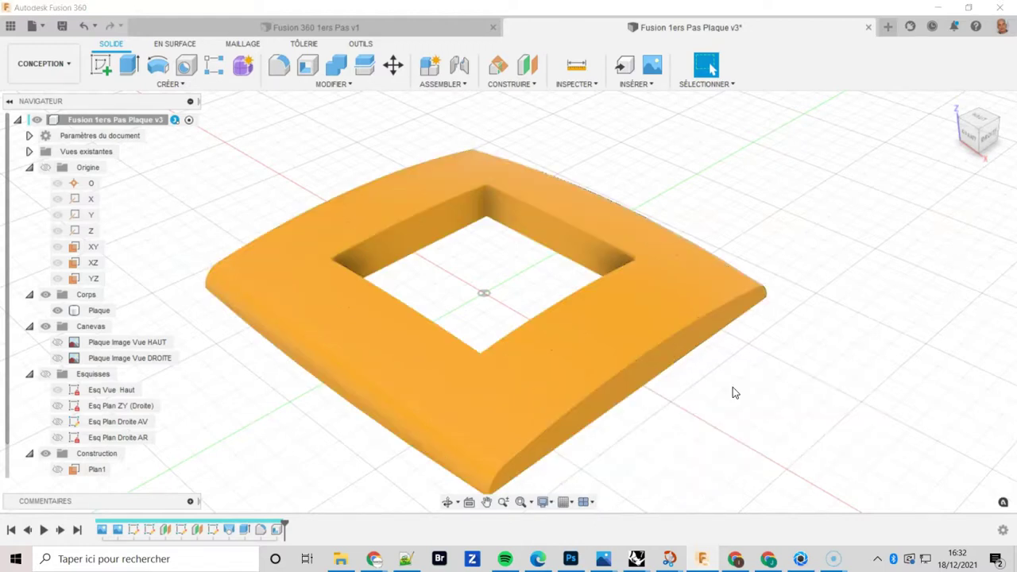
shift+middle_drag(733, 387, 740, 403)
click(417, 382)
click(329, 453)
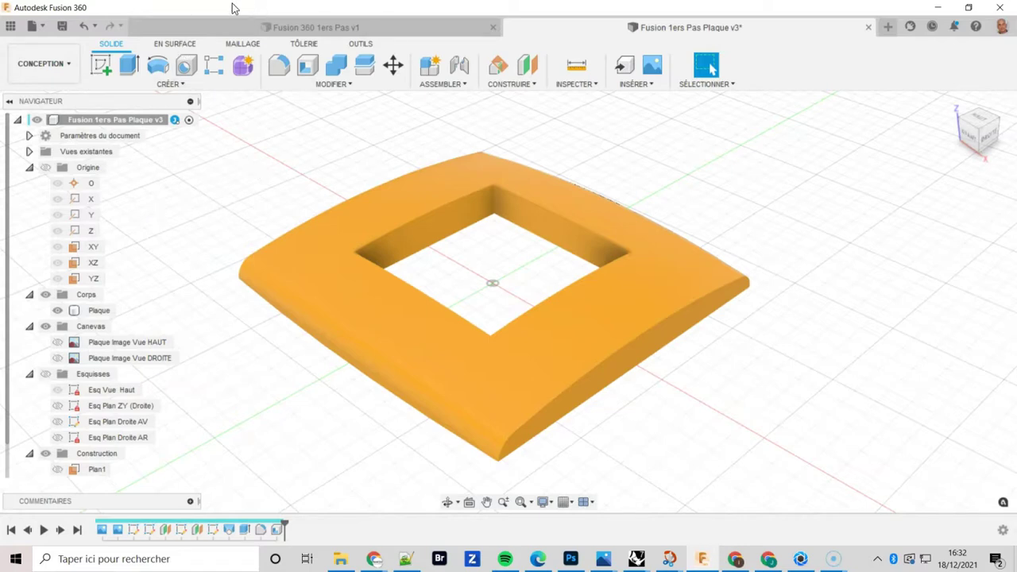
- Capture an image at 1024 x 1024 with transparent background and anti-aliasing
click(44, 28)
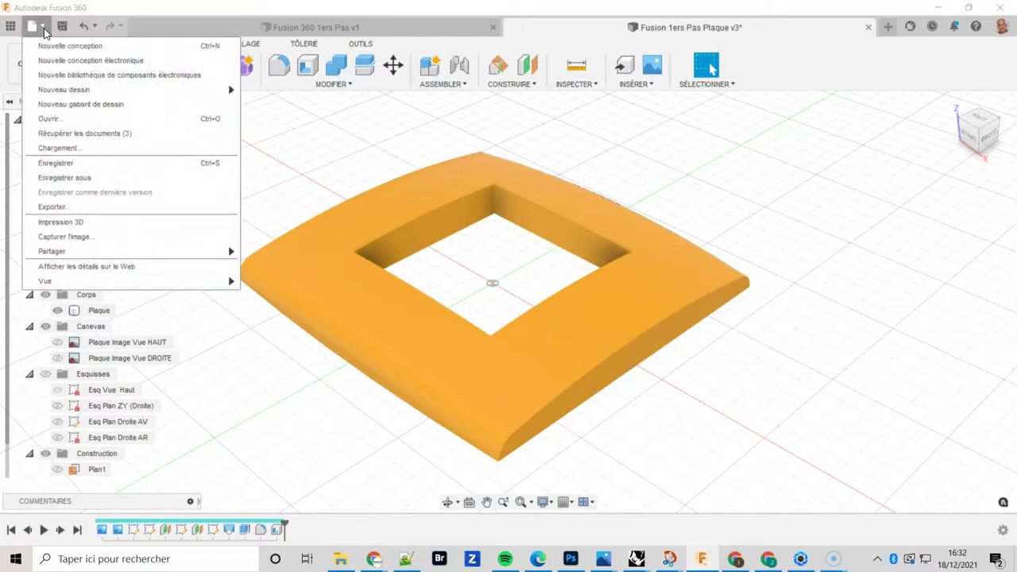
click(109, 237)
click(547, 212)
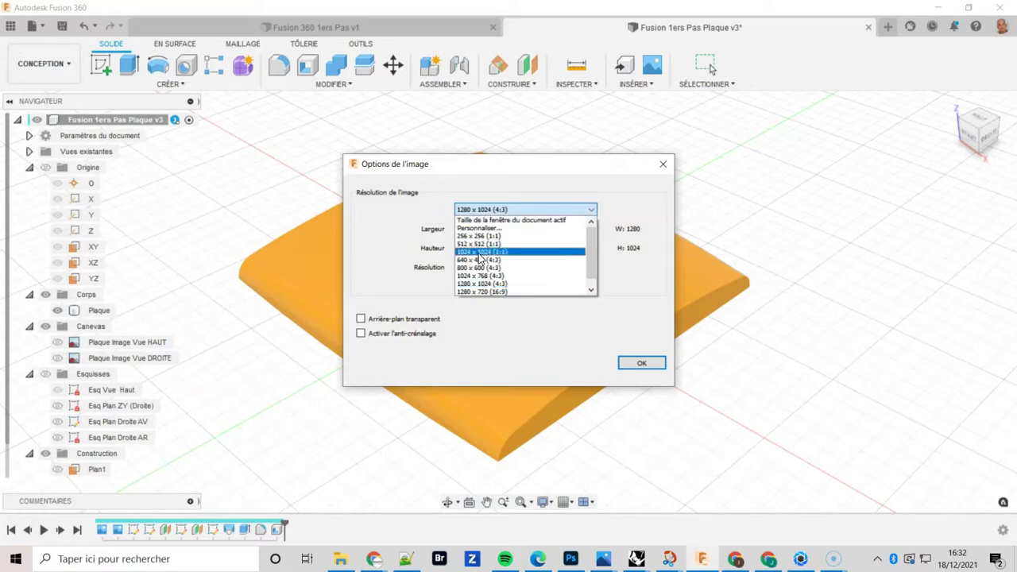
click(479, 254)
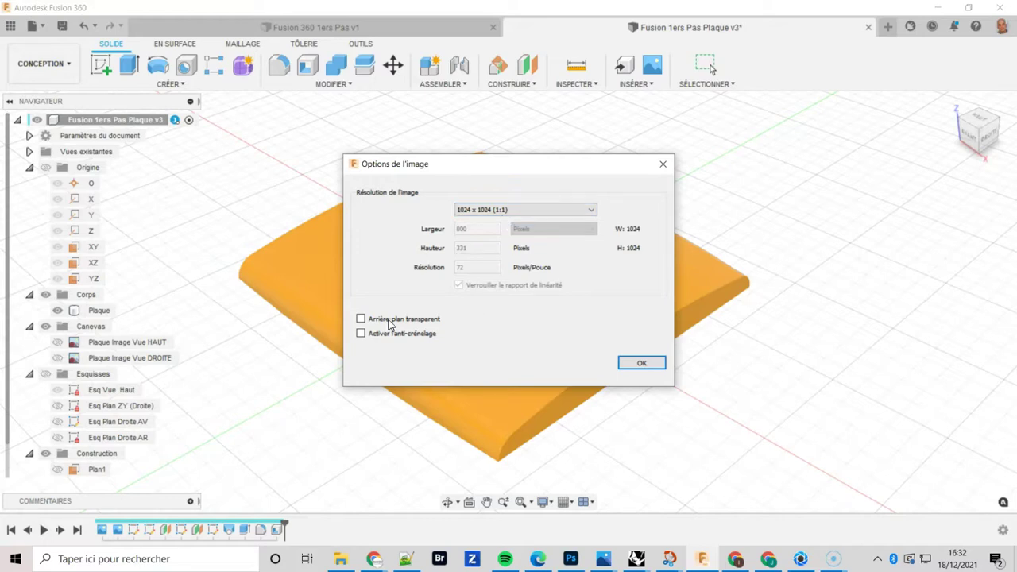
click(361, 319)
click(361, 335)
click(645, 364)
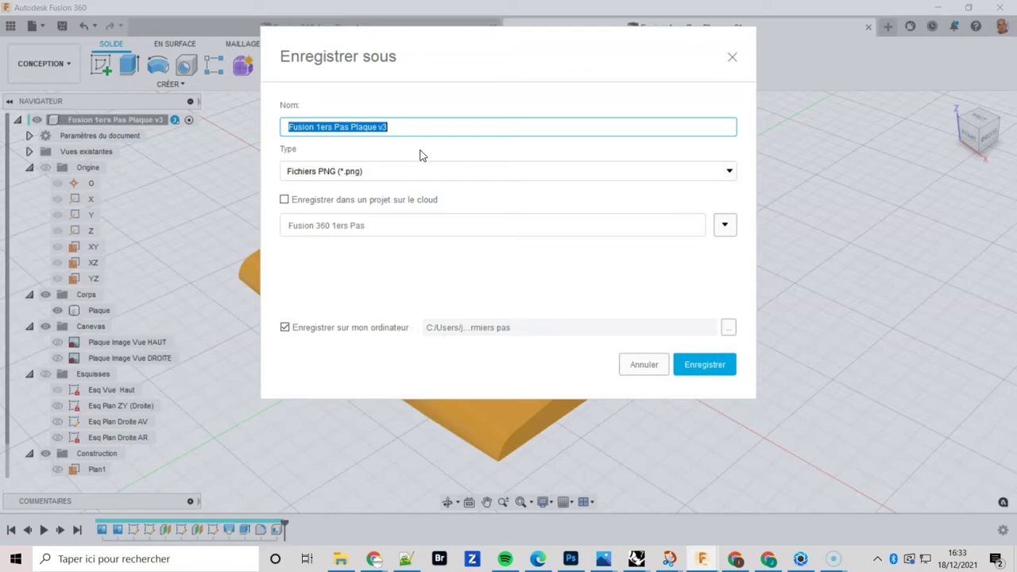
- Save the capture as 'Fusion 1ers Pas Plaque v3.png' and open it in Photos
click(433, 129)
key(BackSpace)
key(BackSpace)
key(BackSpace)
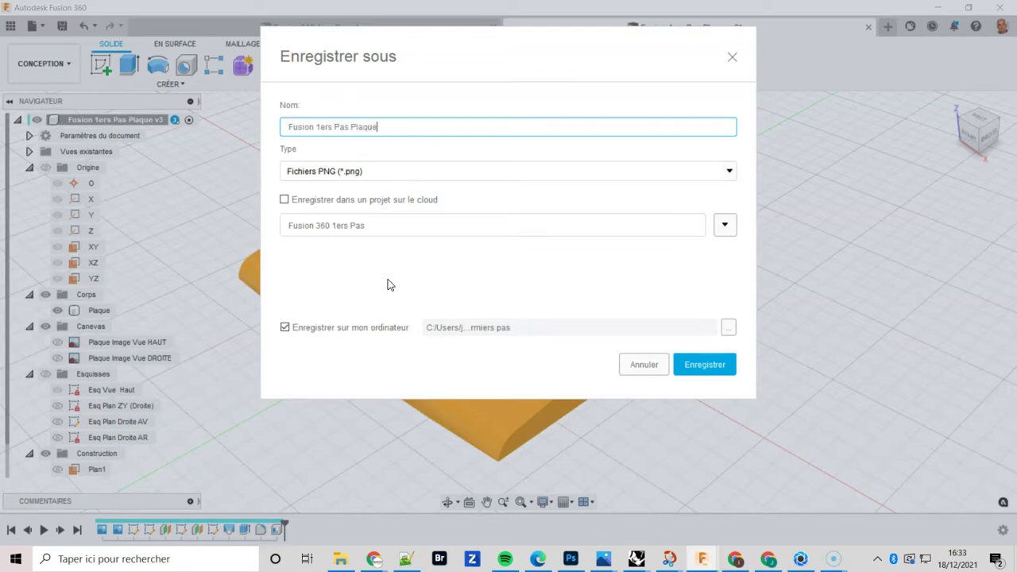
click(705, 365)
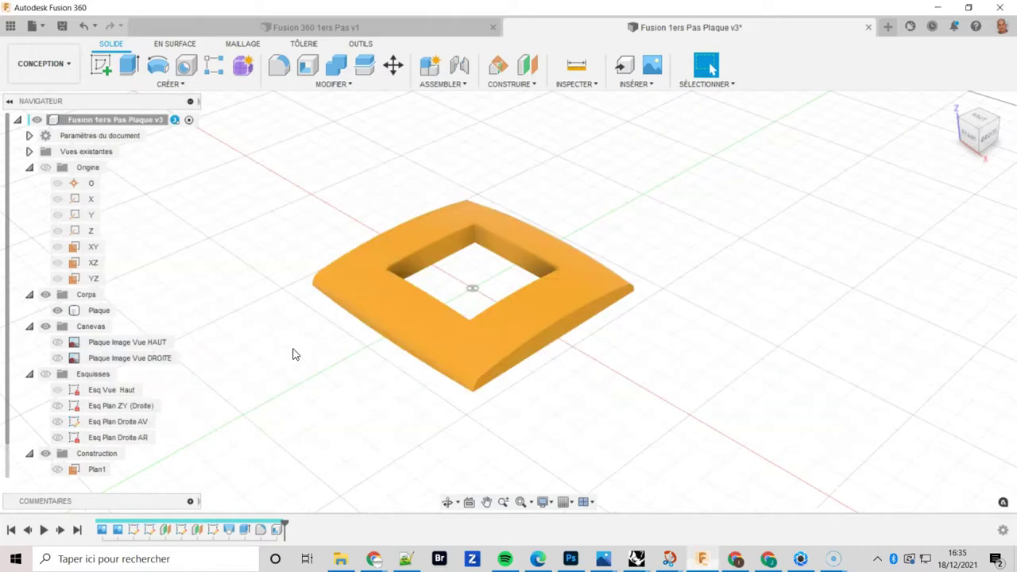
key(alt+Tab)
key(alt+Tab)
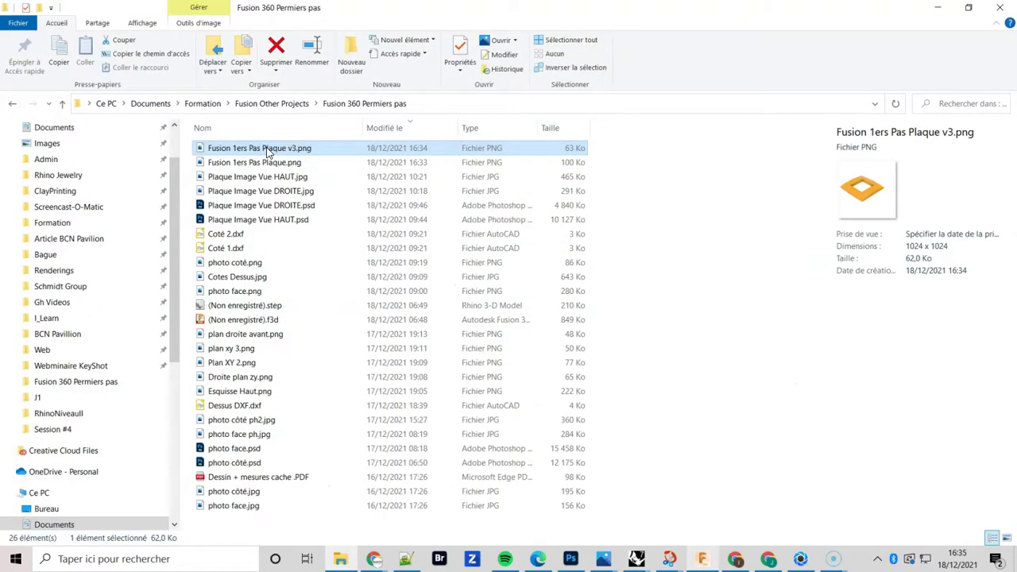
double_click(268, 151)
scroll(407, 249, up, 2)
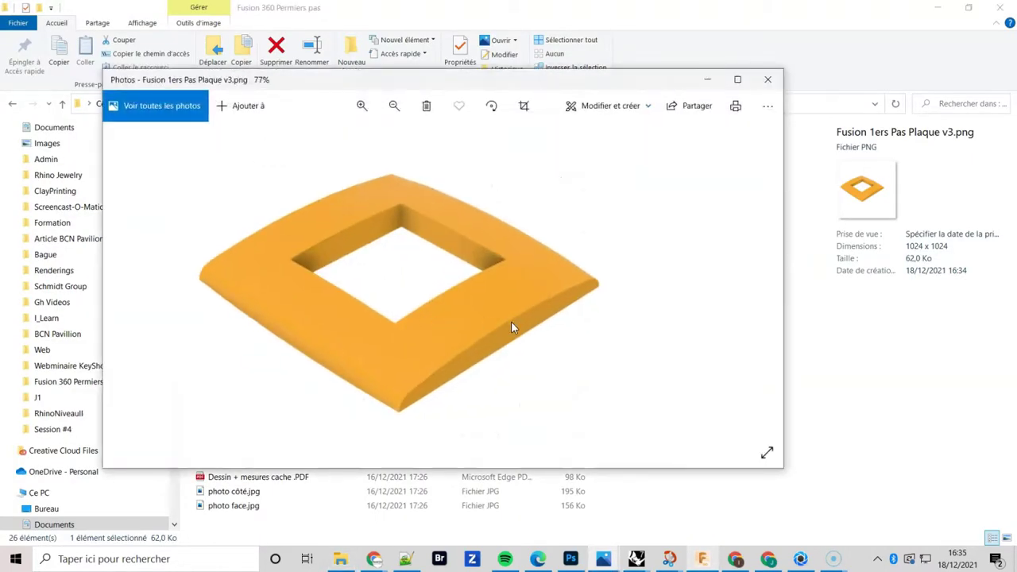
drag(494, 347, 459, 327)
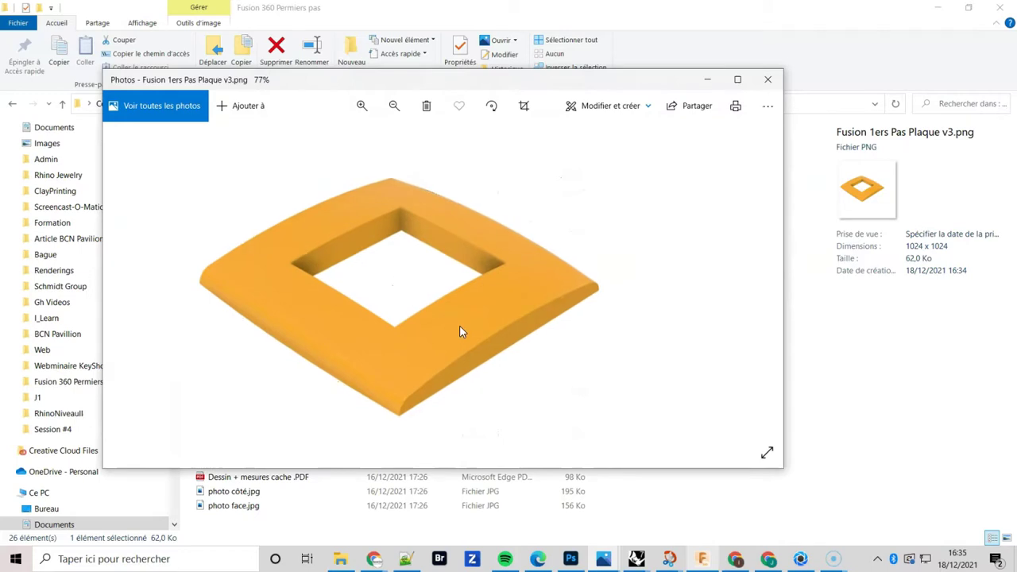